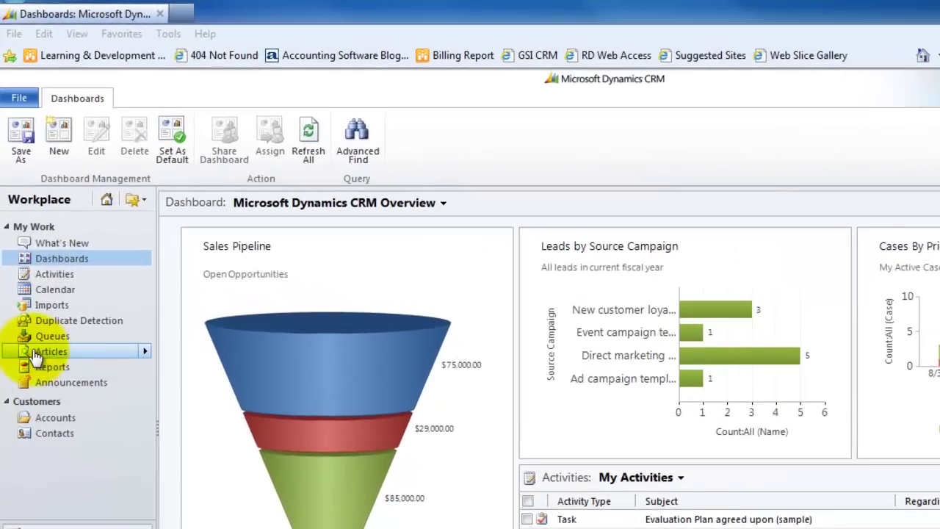
Go to the knowledge base Articles and bring up the article view list to start a new article
click(37, 352)
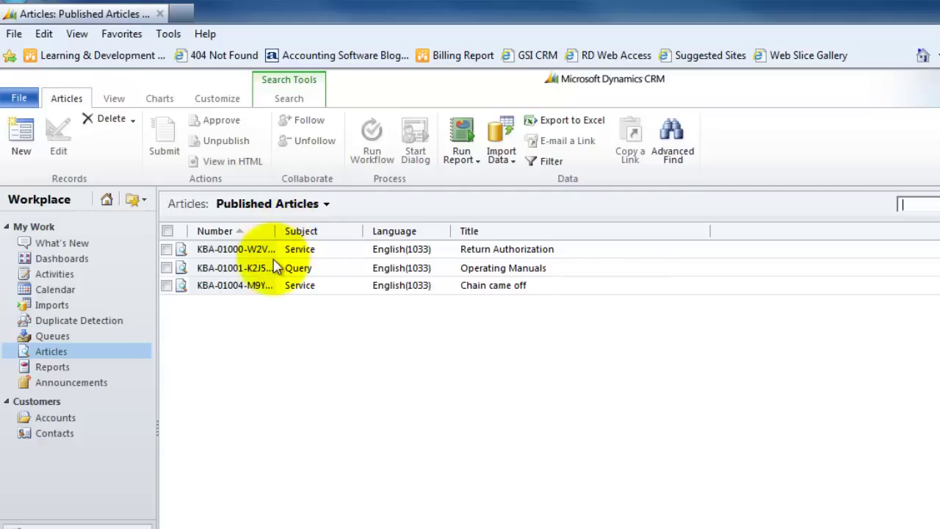
click(329, 210)
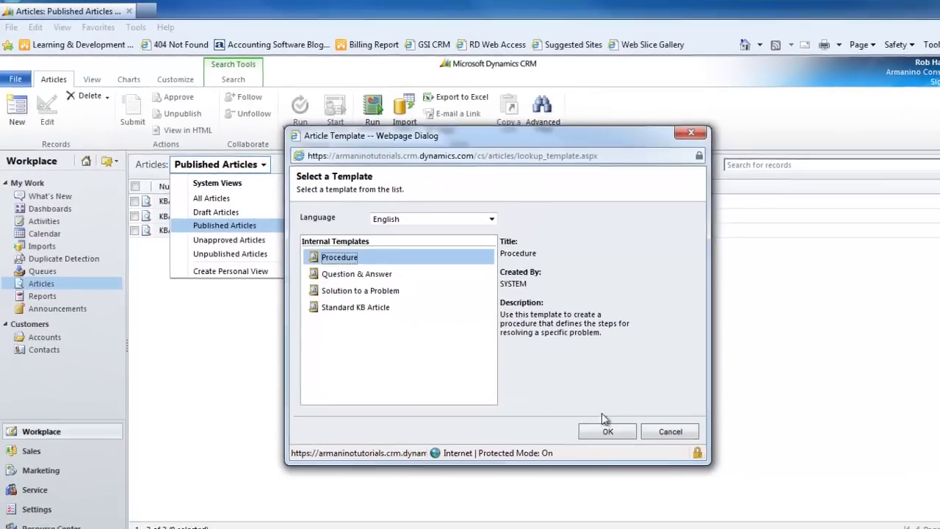
Start a Procedure article titled 'How to Change a Tire' with subject Service
click(605, 430)
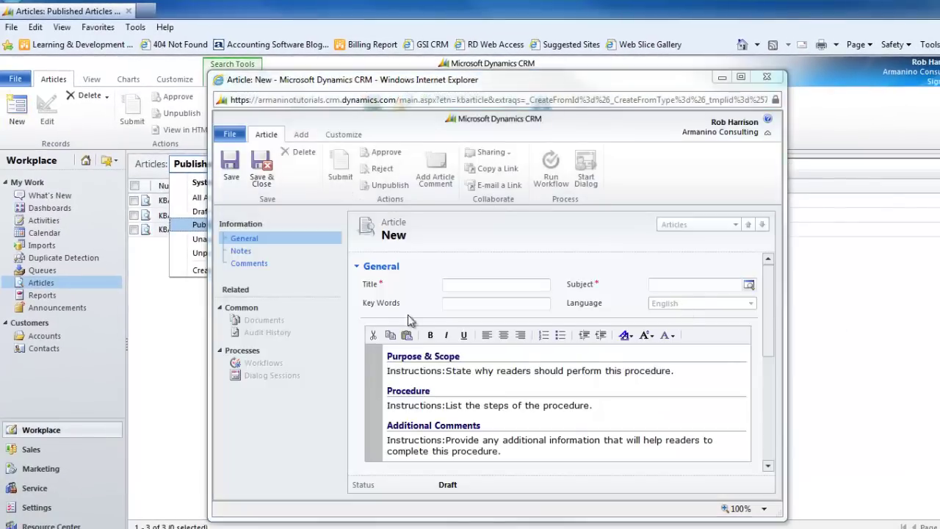
text(How to Change a Tire)
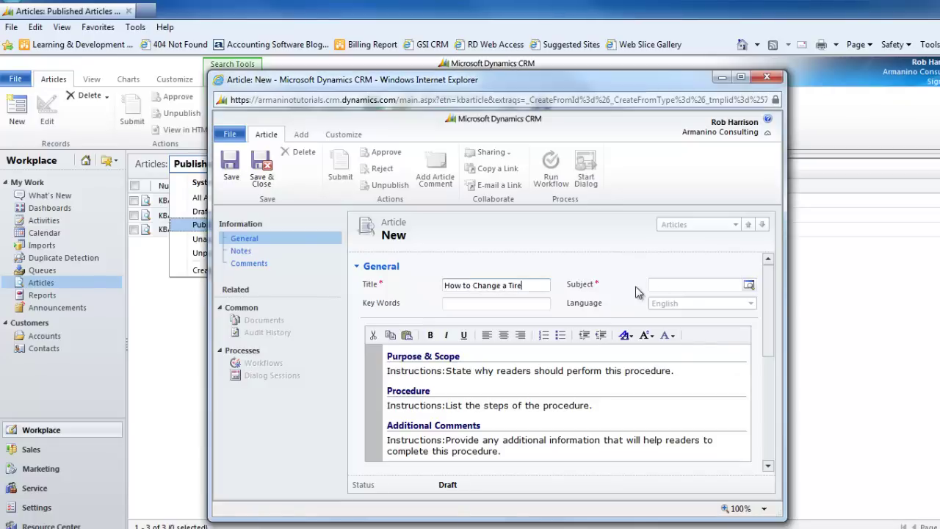
click(747, 287)
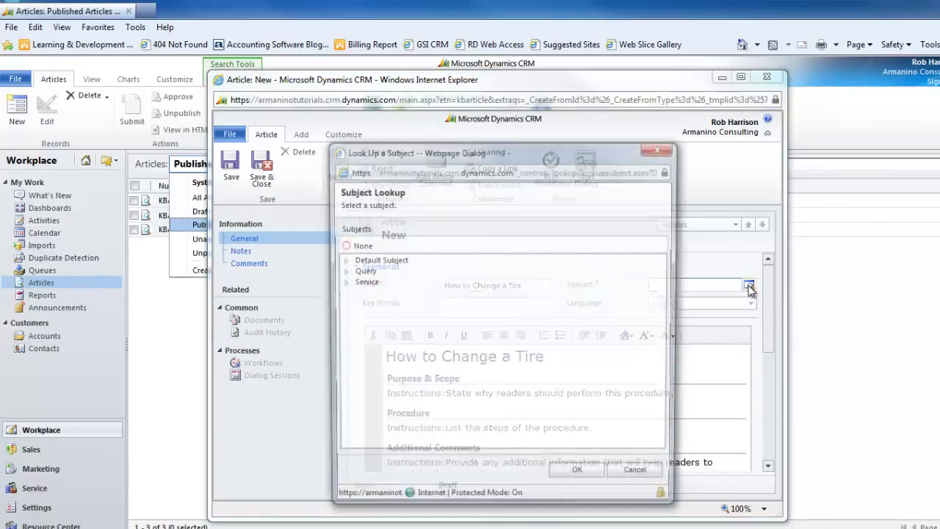
click(362, 282)
click(580, 476)
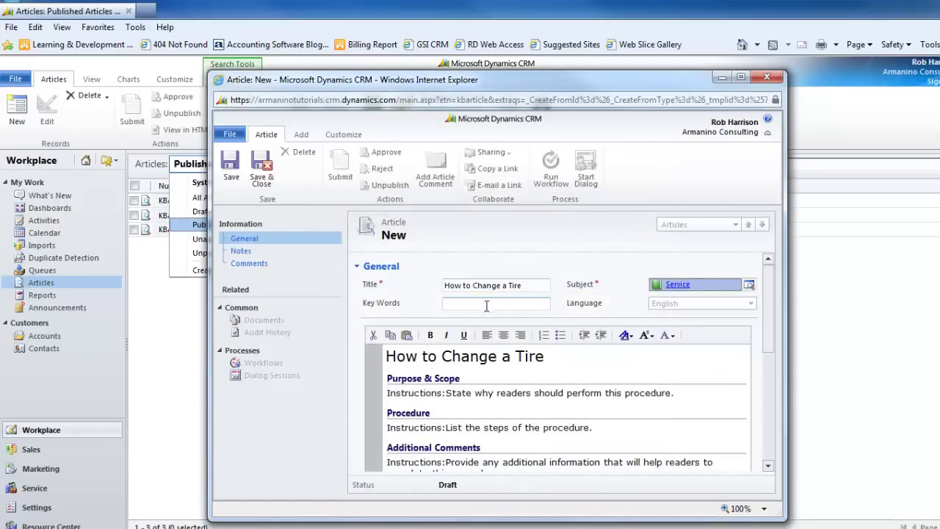
Enter the key words 'Tire, Change, Flat' and enlarge the article window
click(486, 305)
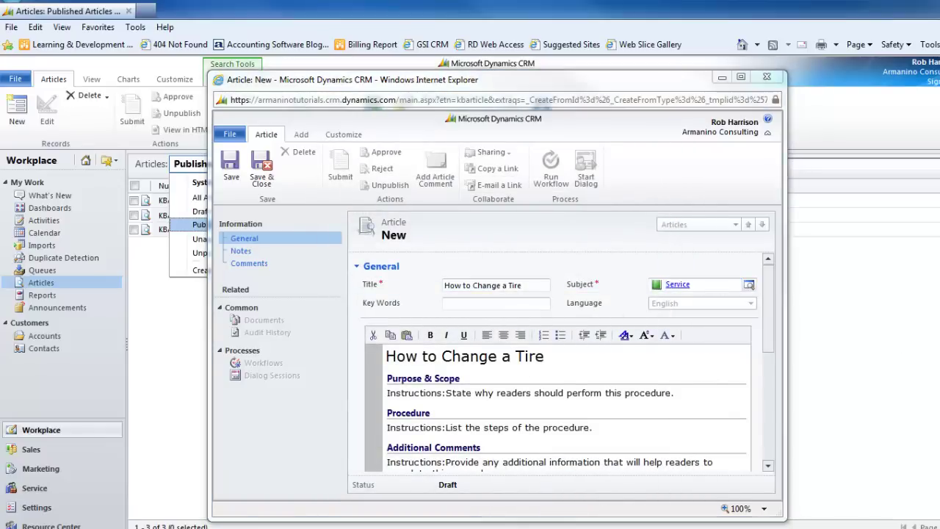
click(481, 304)
text(Tire, Change, Flat)
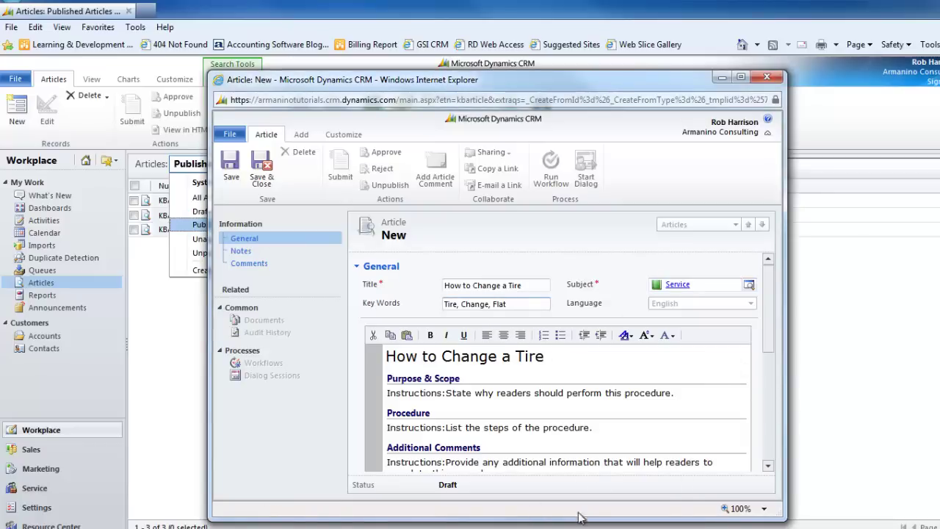
drag(529, 72, 529, 0)
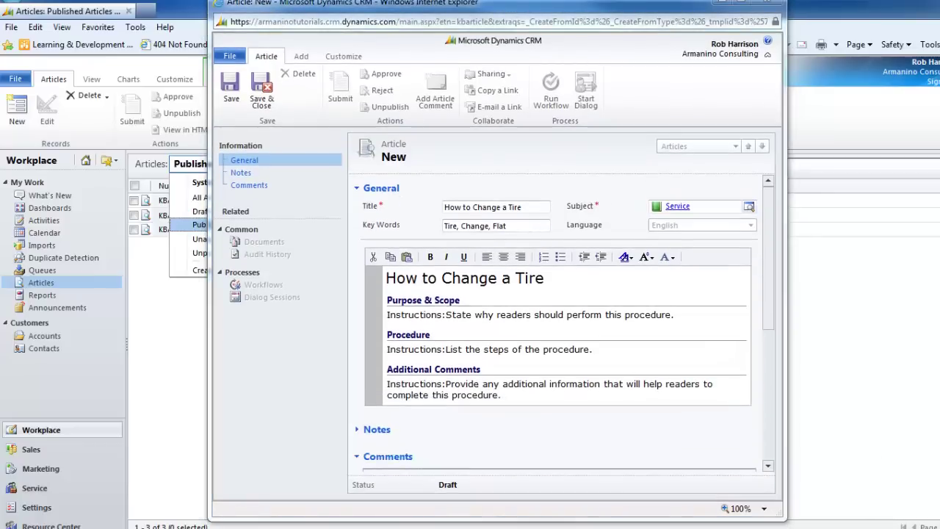
Fill in the Purpose & Scope sentence and the five-step tire-changing procedure
click(544, 315)
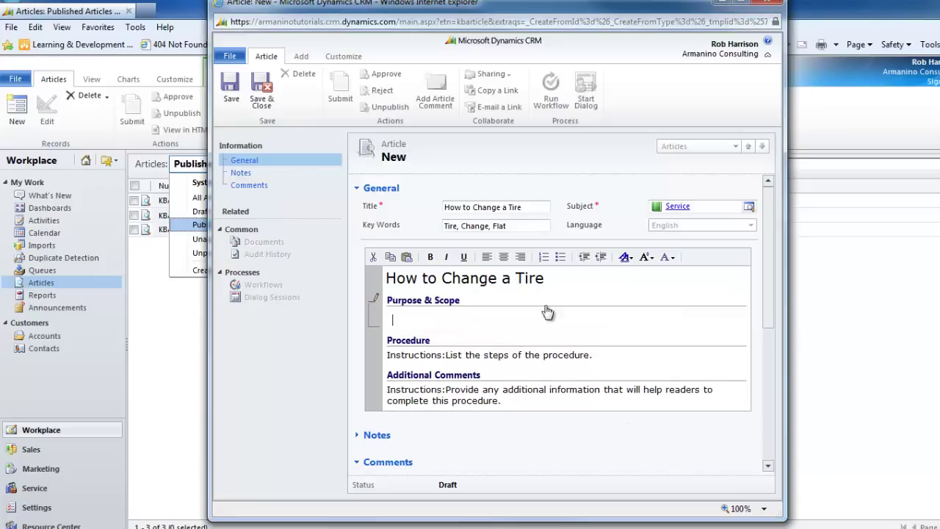
text(In the event you get a flat tire, you’ll want to stop riding immediately and change it before proceeding with your ride.)
click(518, 380)
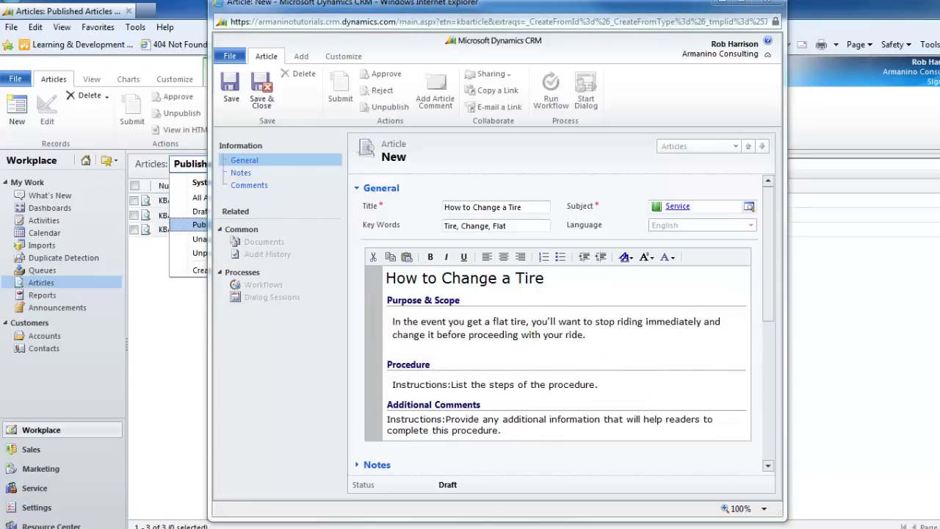
click(575, 384)
text(Remove the nuts on the affected tire. Remove the outer tire and inner tube. Insert replacement inner tube Inflate the tire Reattach it and tighten the bolts.)
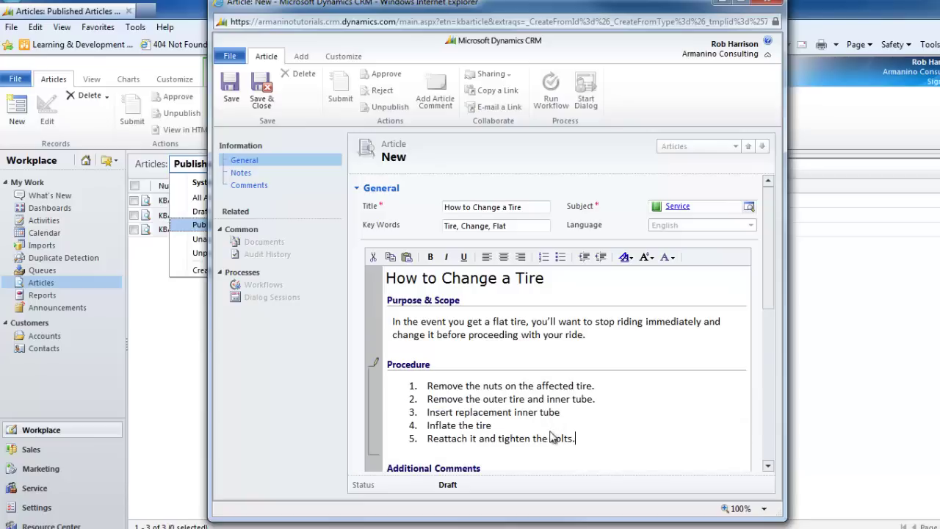
Add the nut-tightening tip as Additional Comments and save the draft as KBA-01007-C4D0X2
scroll(551, 455, down, 3)
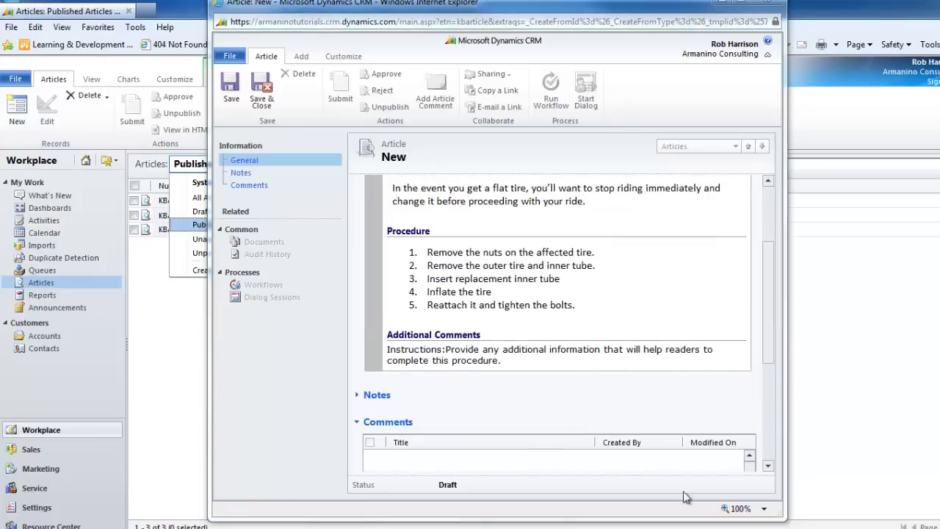
click(505, 360)
text(Be sure to tighten the nuts properly.)
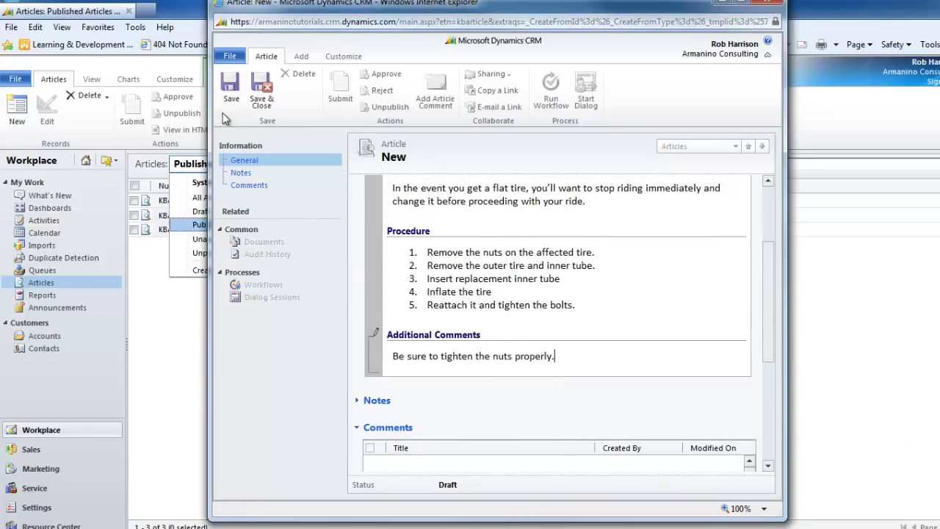
click(230, 89)
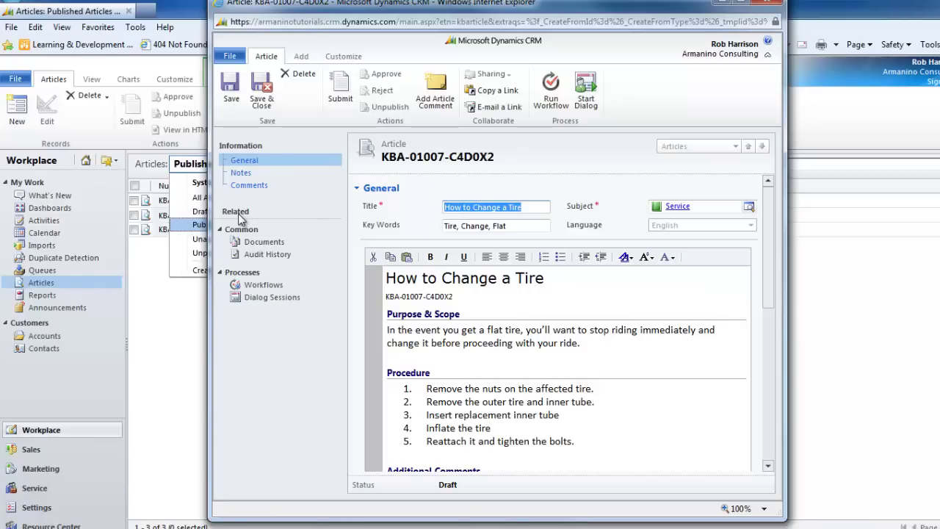
Submit and approve the tire article so its status is Published, then close it
click(340, 91)
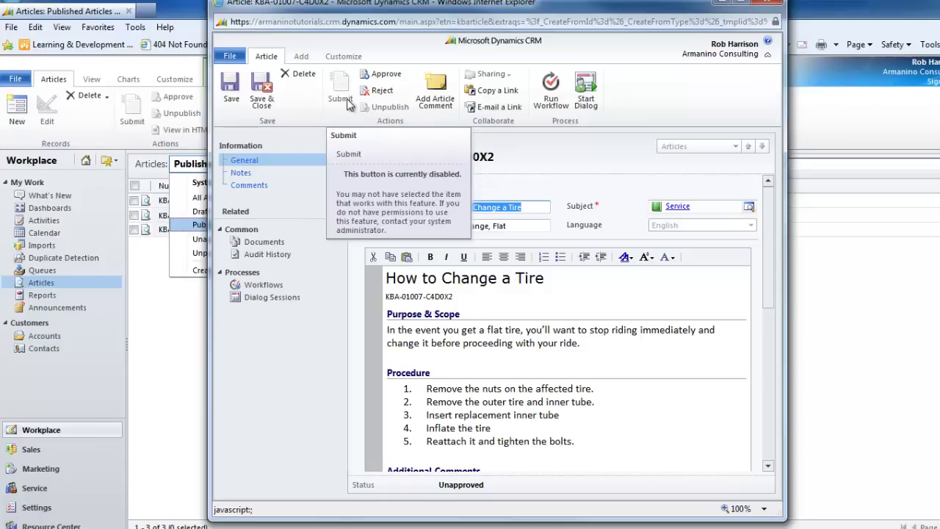
click(393, 78)
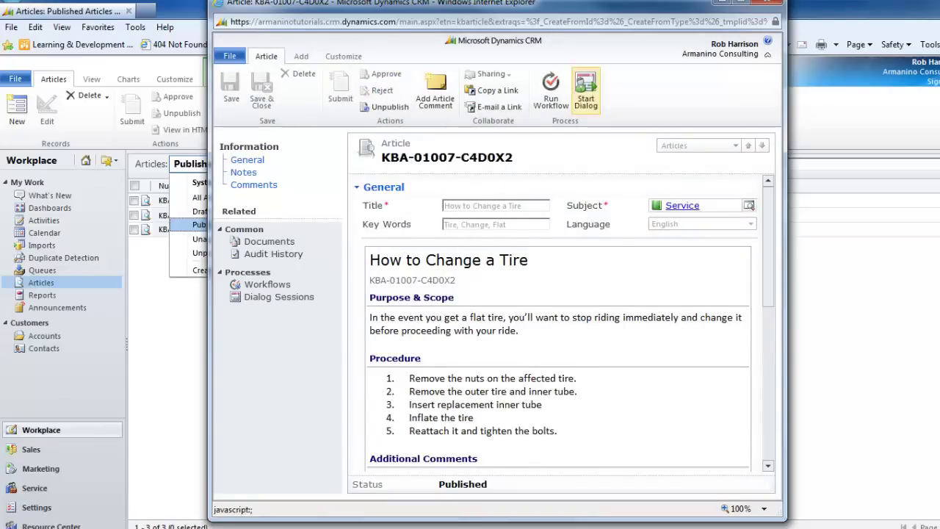
click(773, 2)
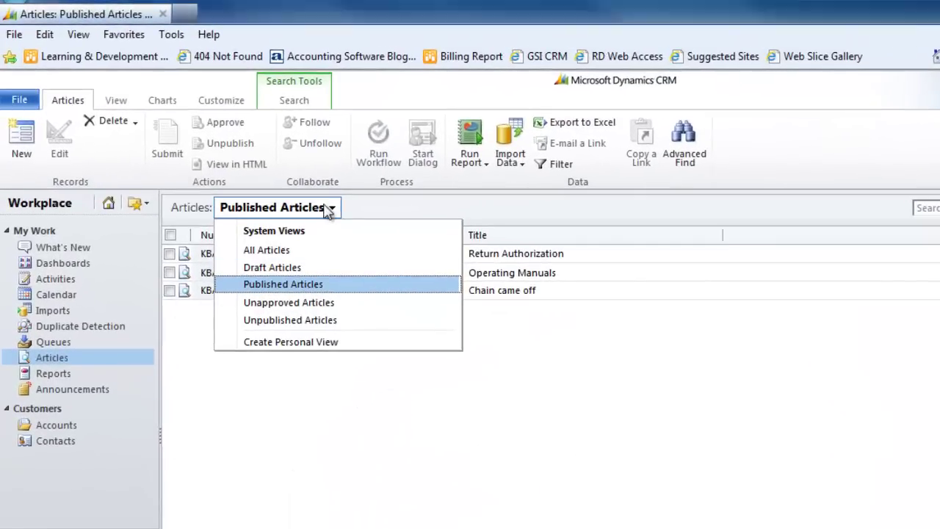
Filter the list to Published Articles and open 'How to Change a Tire' to review it
click(268, 250)
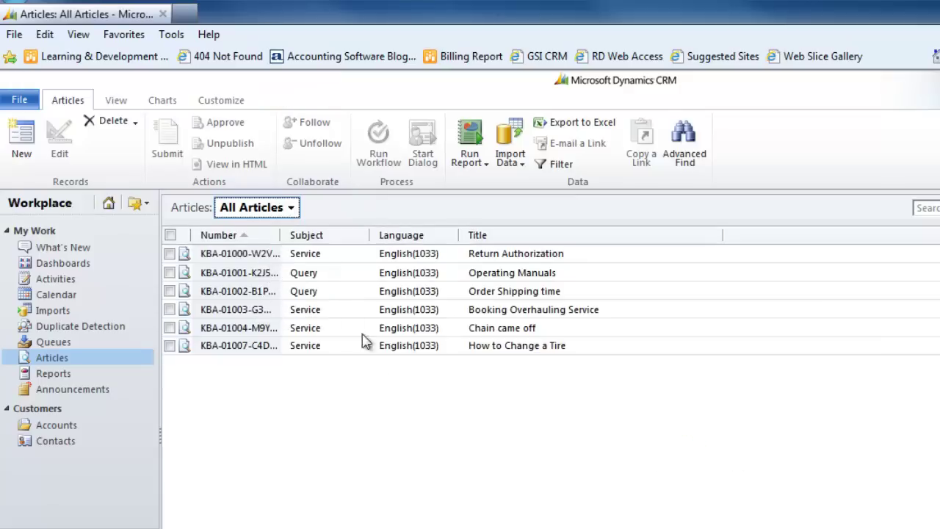
click(272, 207)
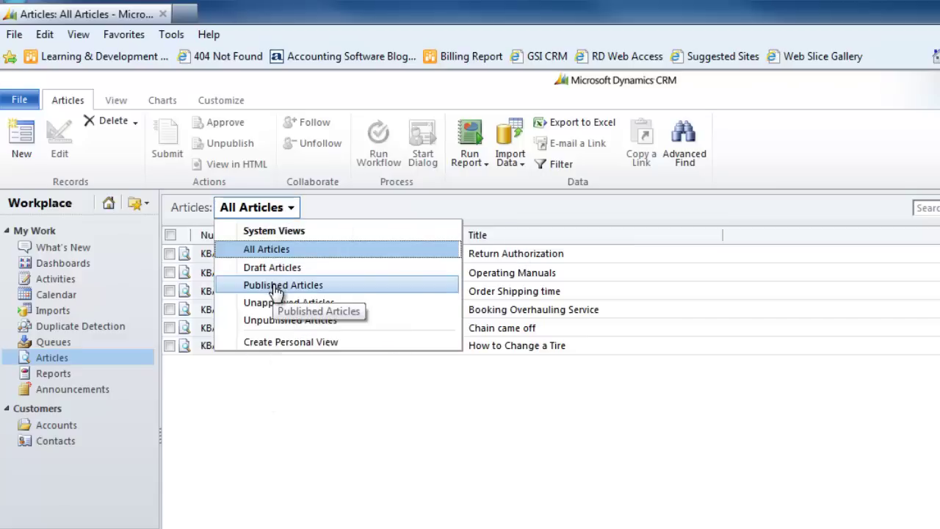
click(275, 286)
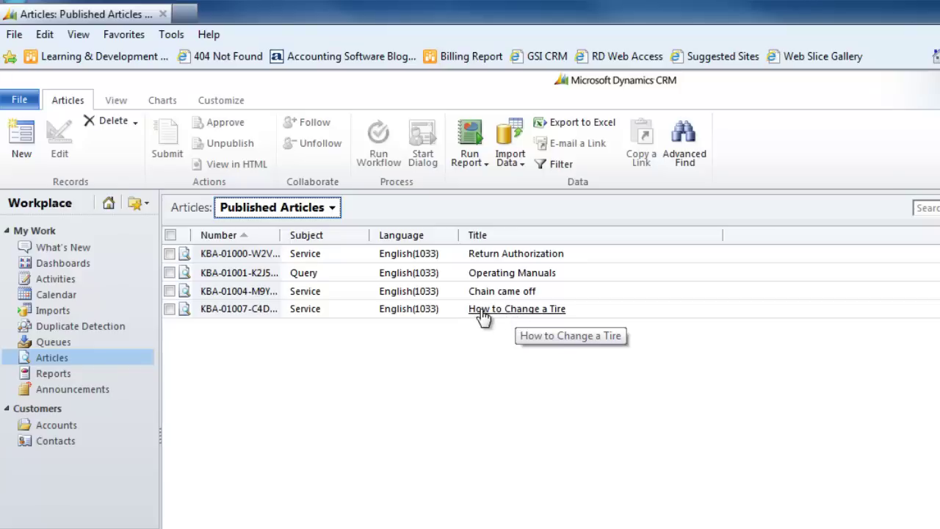
click(241, 313)
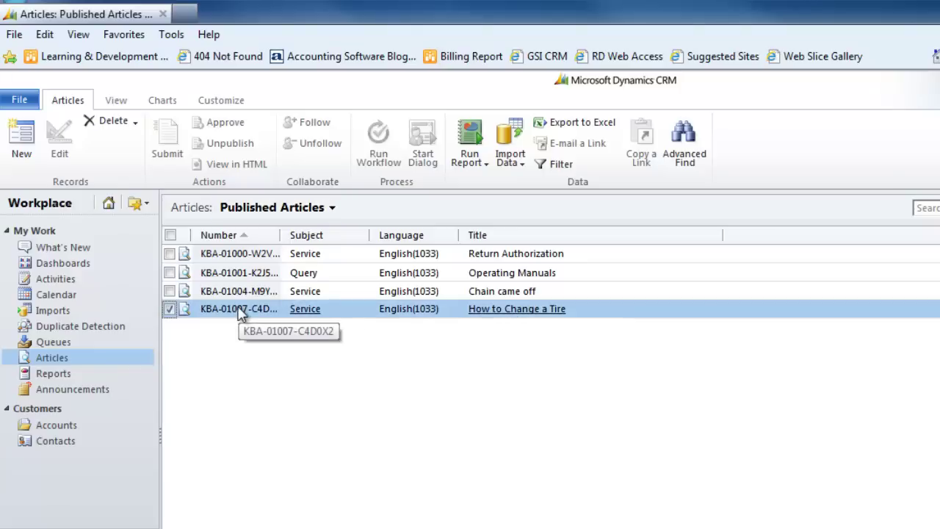
double_click(235, 314)
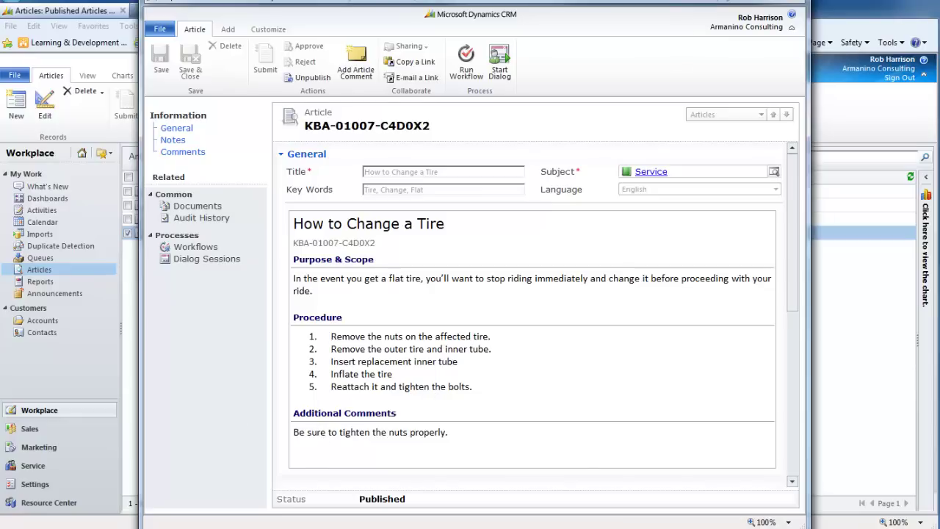
key(alt+F4)
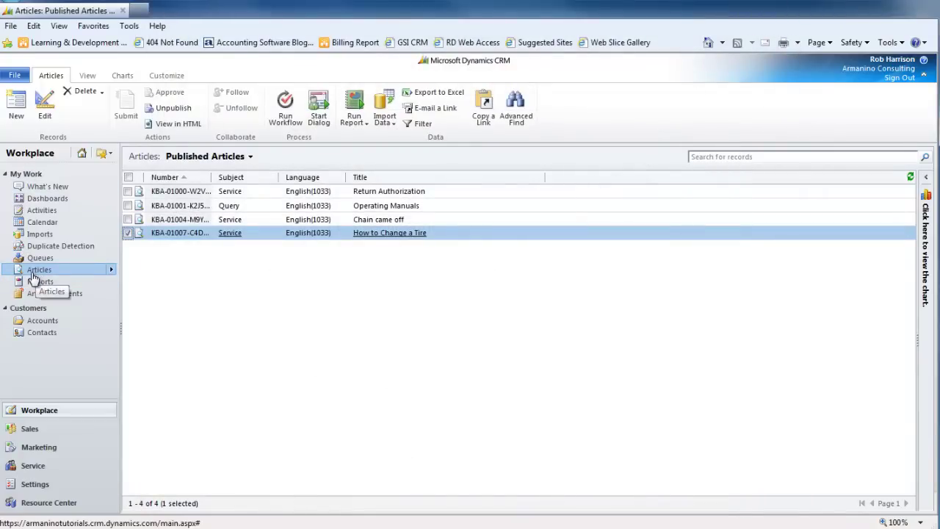
Open the Flat Tire (sample) case under Service > Cases and expand Notes and Article
click(43, 470)
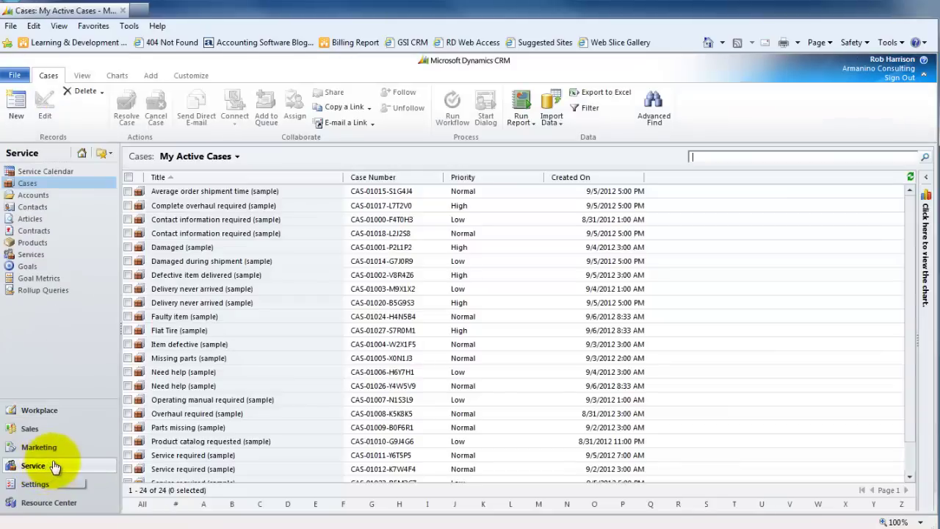
click(30, 183)
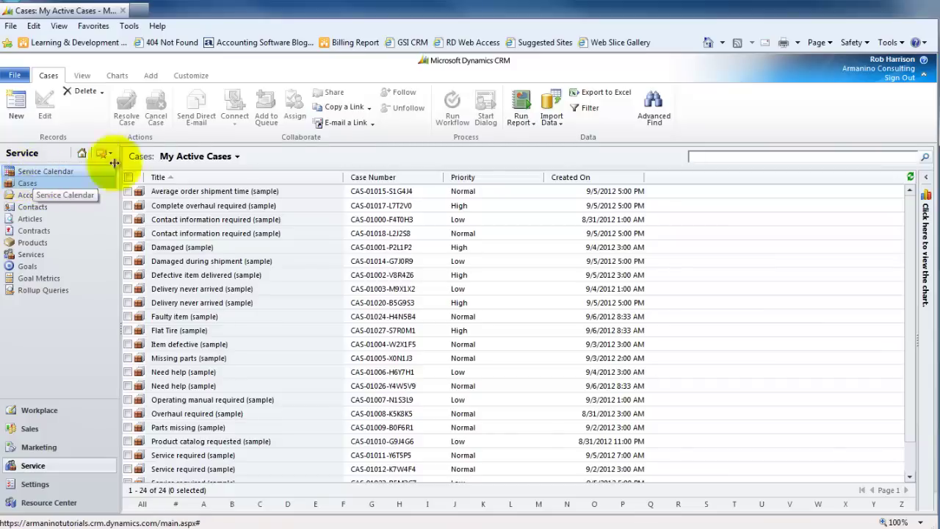
click(160, 332)
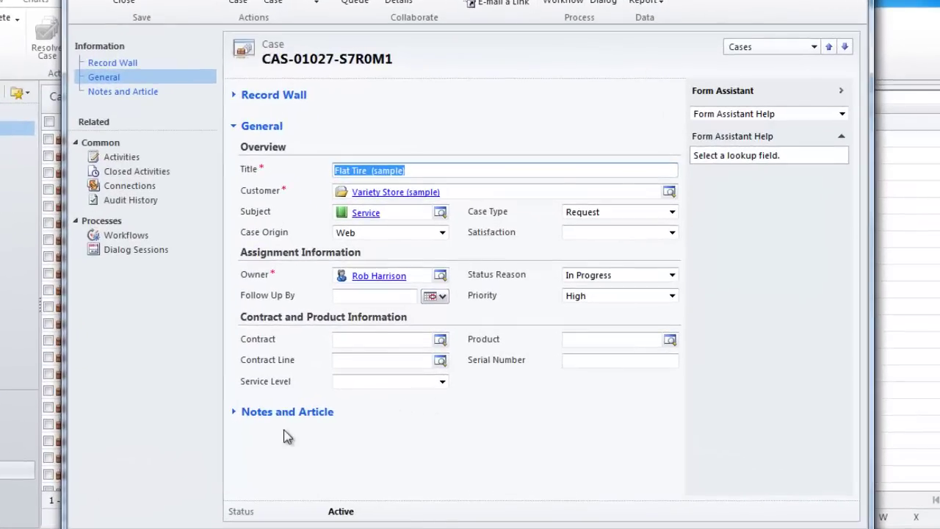
click(234, 414)
scroll(371, 401, down, 3)
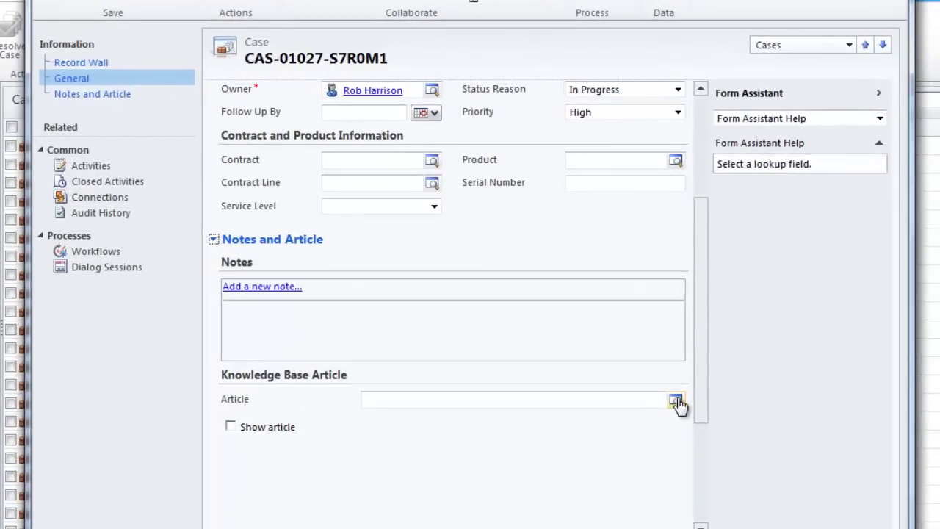
In the Article lookup, run a Keyword Search for 'flat' with Use Like Words
click(676, 402)
click(332, 116)
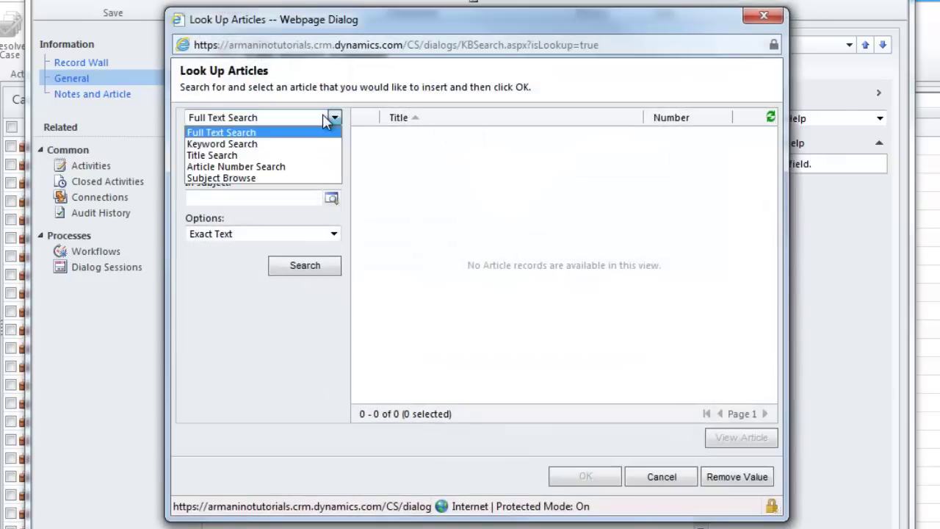
click(244, 151)
click(255, 235)
click(229, 262)
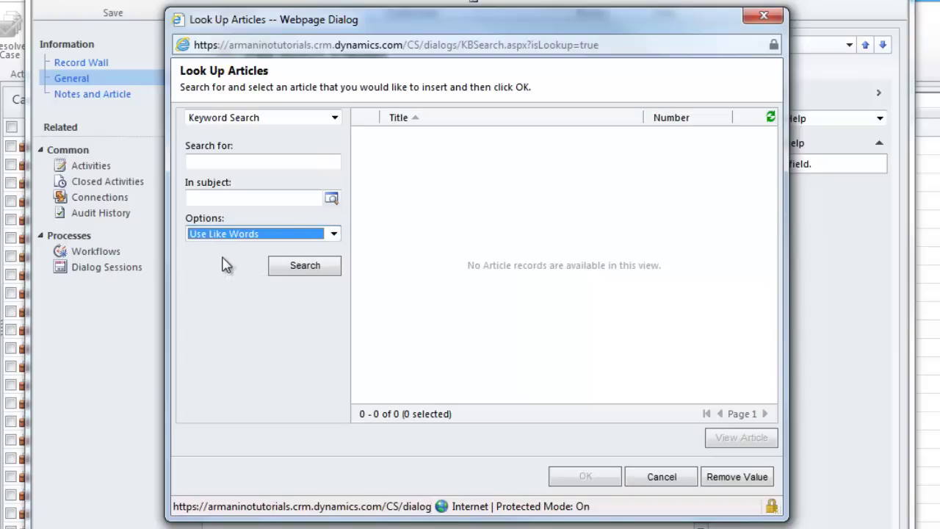
click(239, 160)
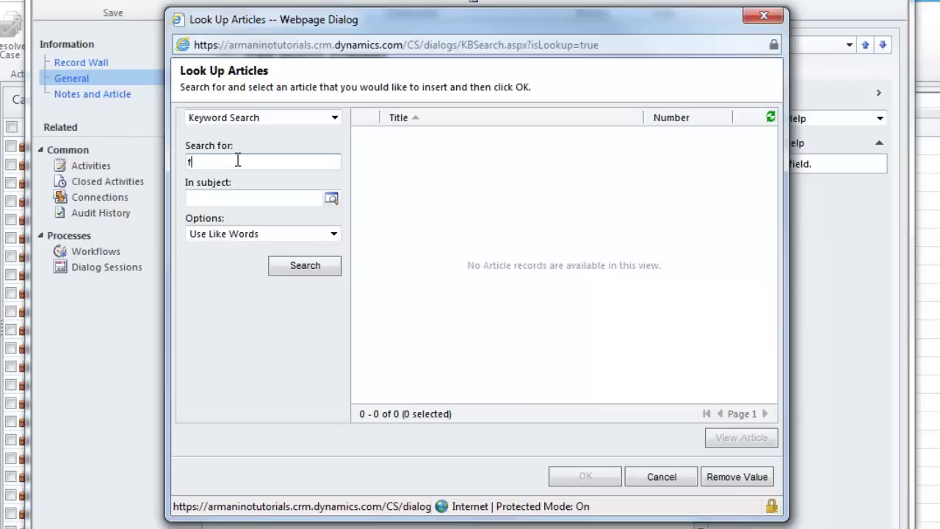
click(296, 266)
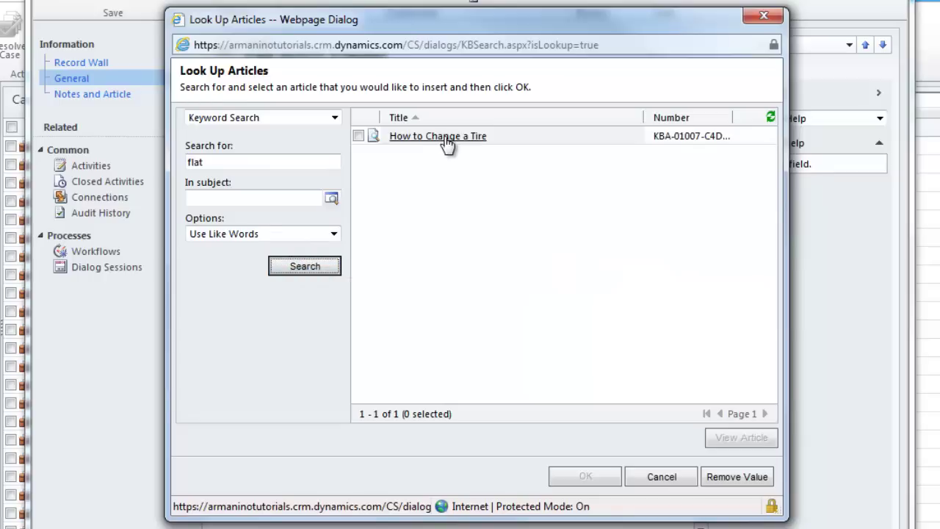
Select 'How to Change a Tire', preview it, and link it to the case
click(357, 136)
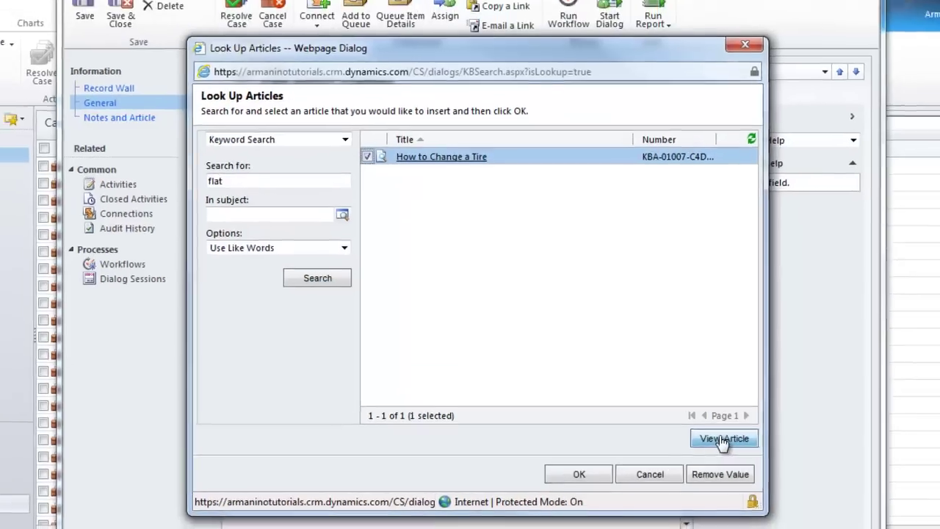
click(740, 439)
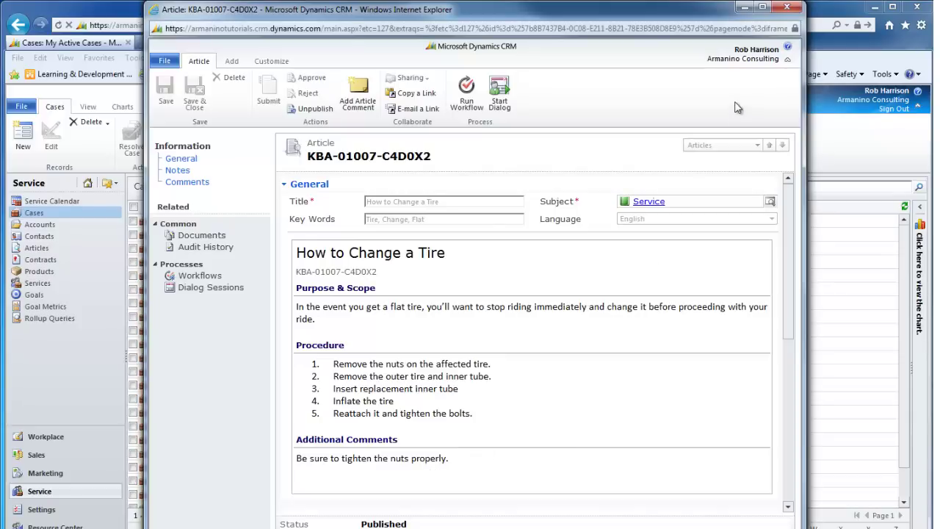
click(790, 9)
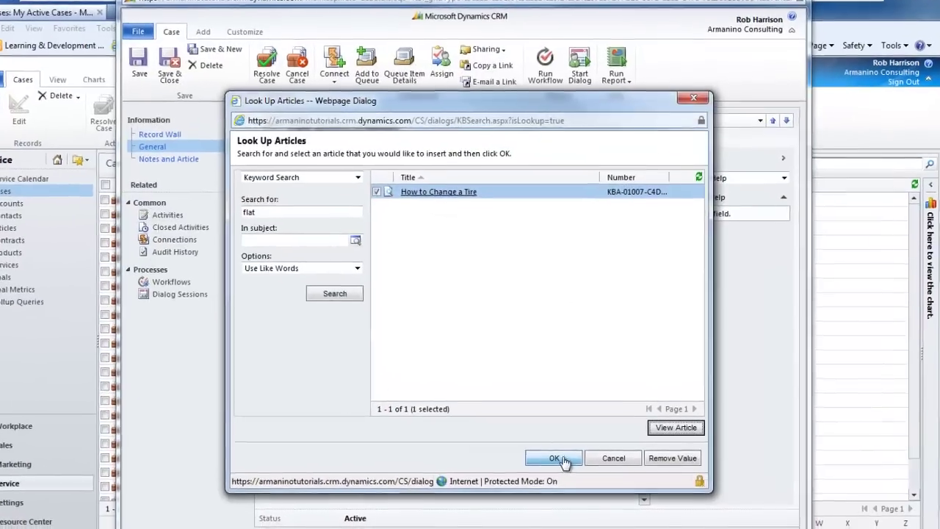
click(574, 469)
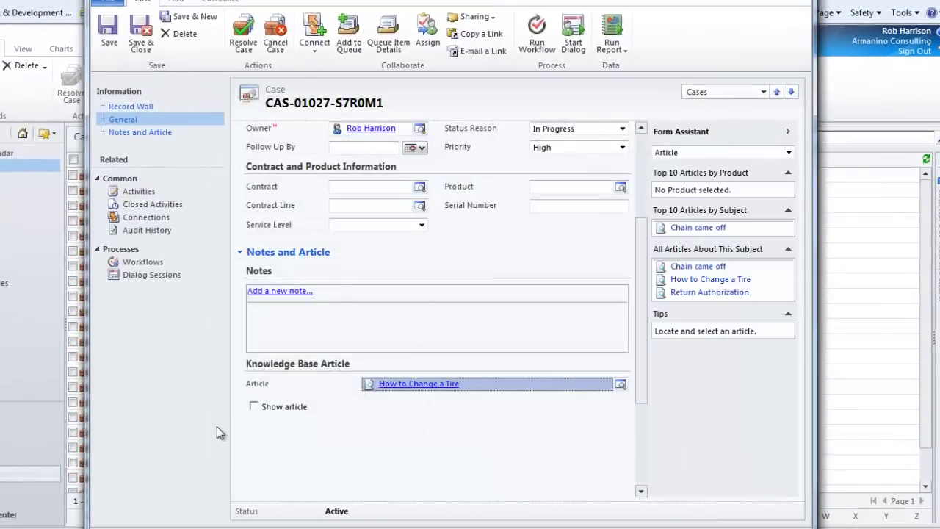
Turn on Show article, scroll the preview to the Procedure, and stay on the case page
click(255, 409)
scroll(328, 400, down, 5)
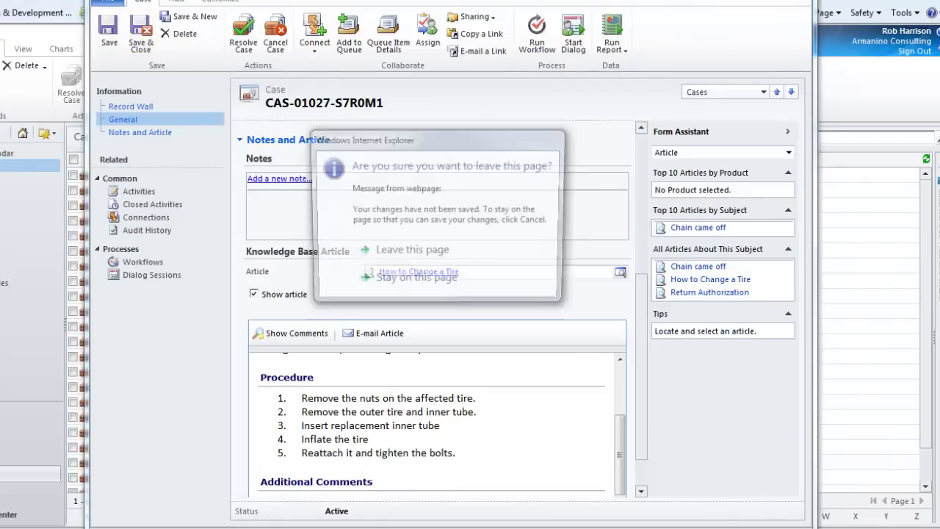
click(400, 284)
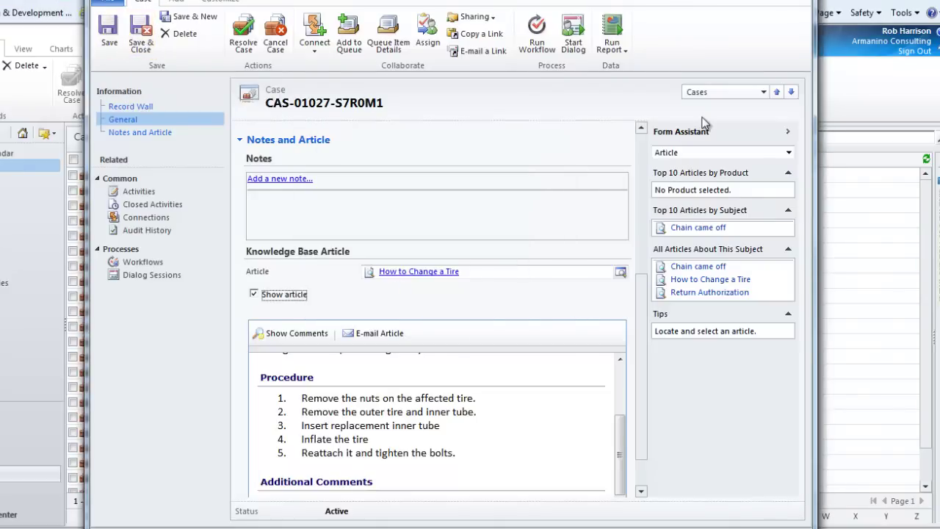